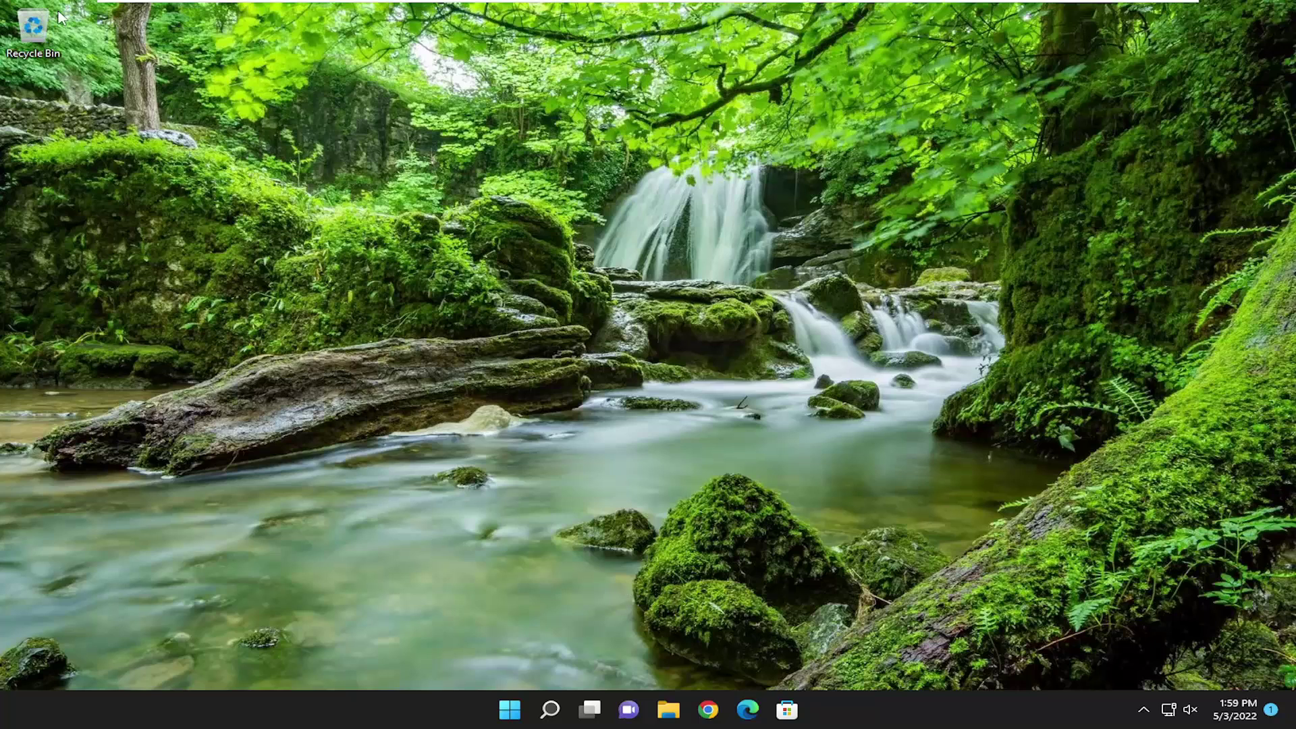
Open the Recycle Bin Properties, which show Local Disk (C:) with a 5340 MB custom maximum.
{"action": "right_click", "coordinate": [33, 32]}
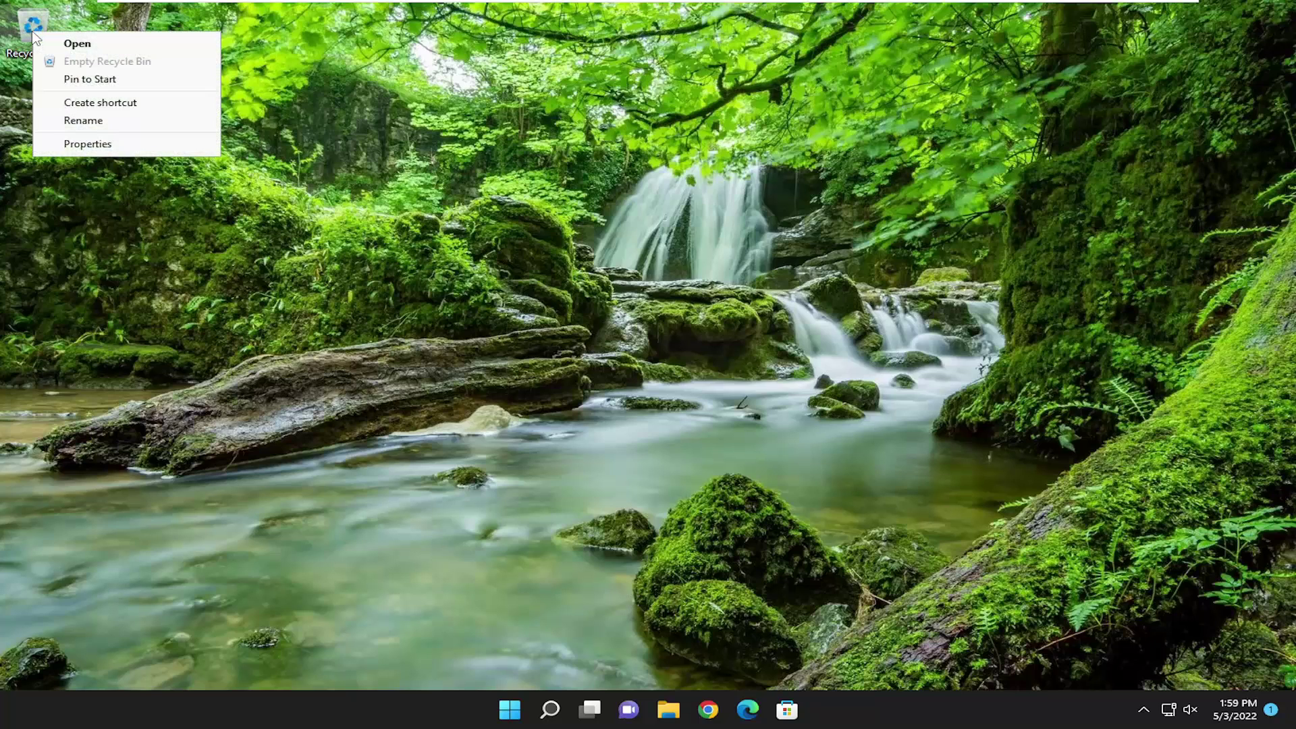
{"action": "left_click", "coordinate": [88, 144]}
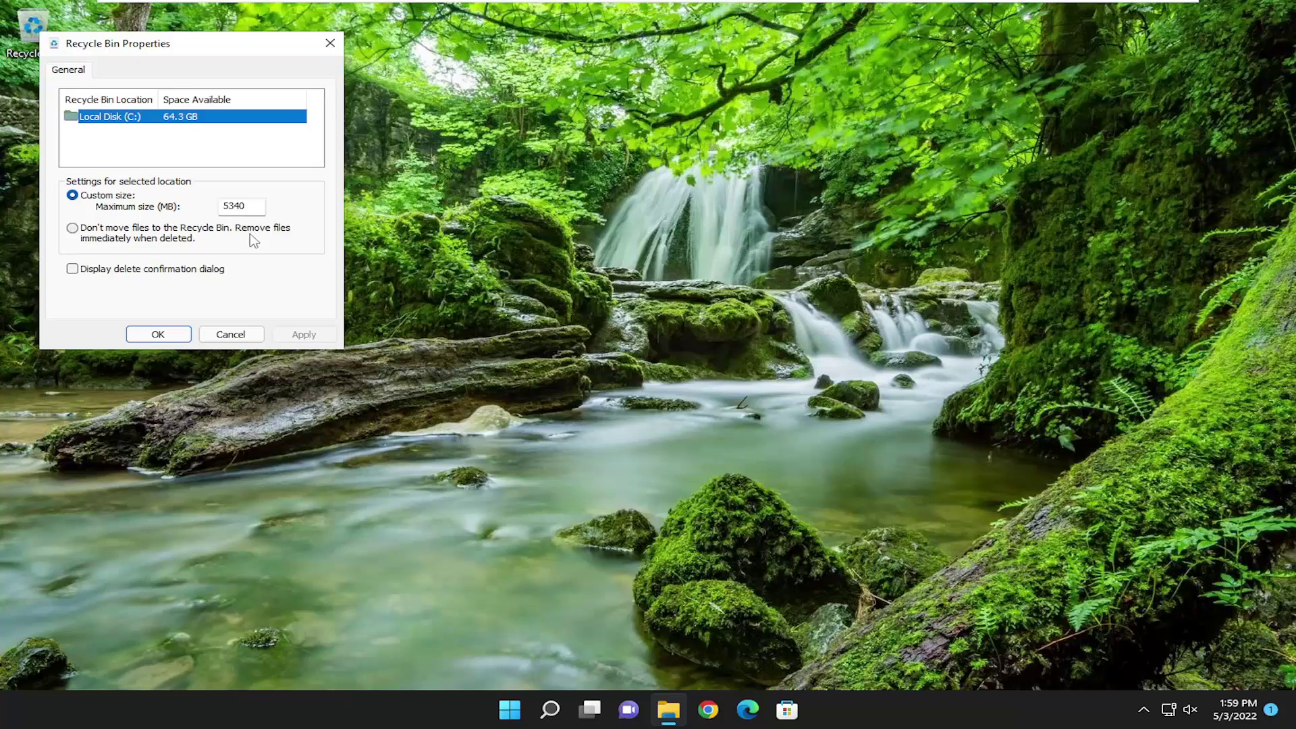
Launch Calculator and compute 1024*10 = 10,240.
{"action": "left_click", "coordinate": [550, 708]}
{"action": "type", "text": "ca"}
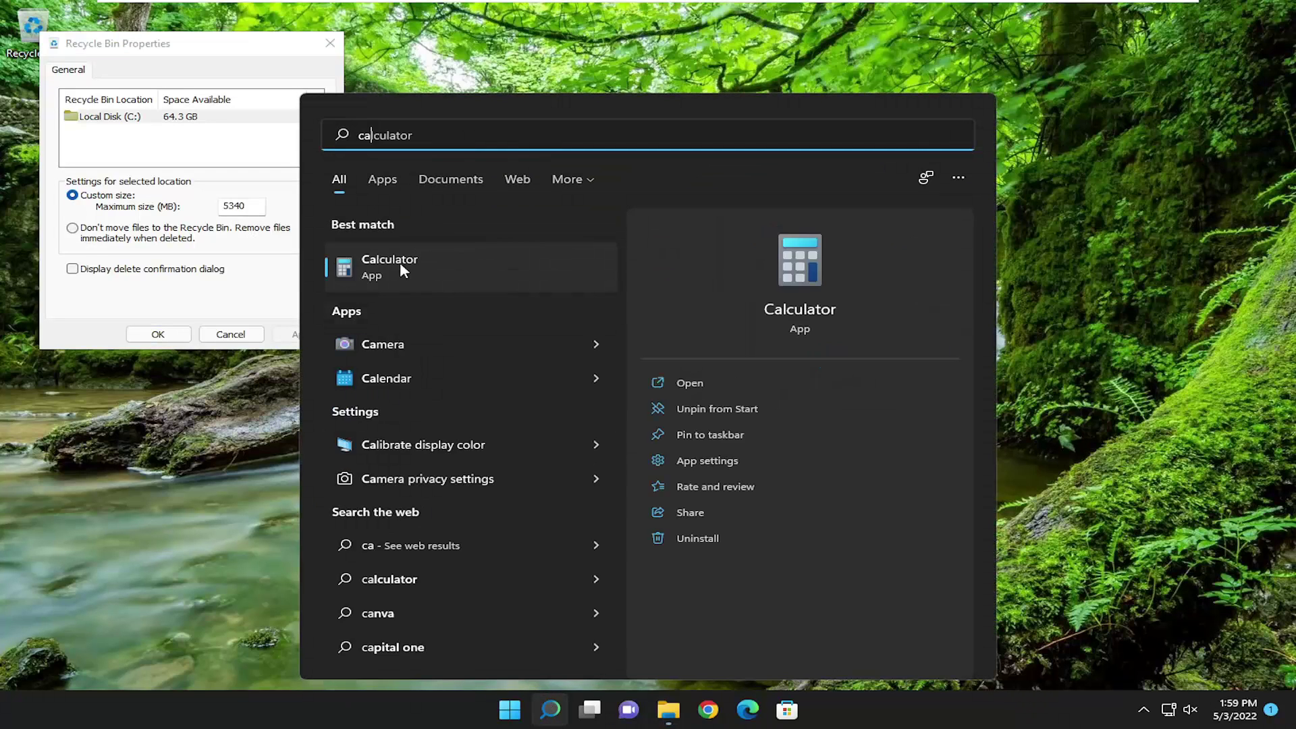
{"action": "left_click", "coordinate": [399, 269]}
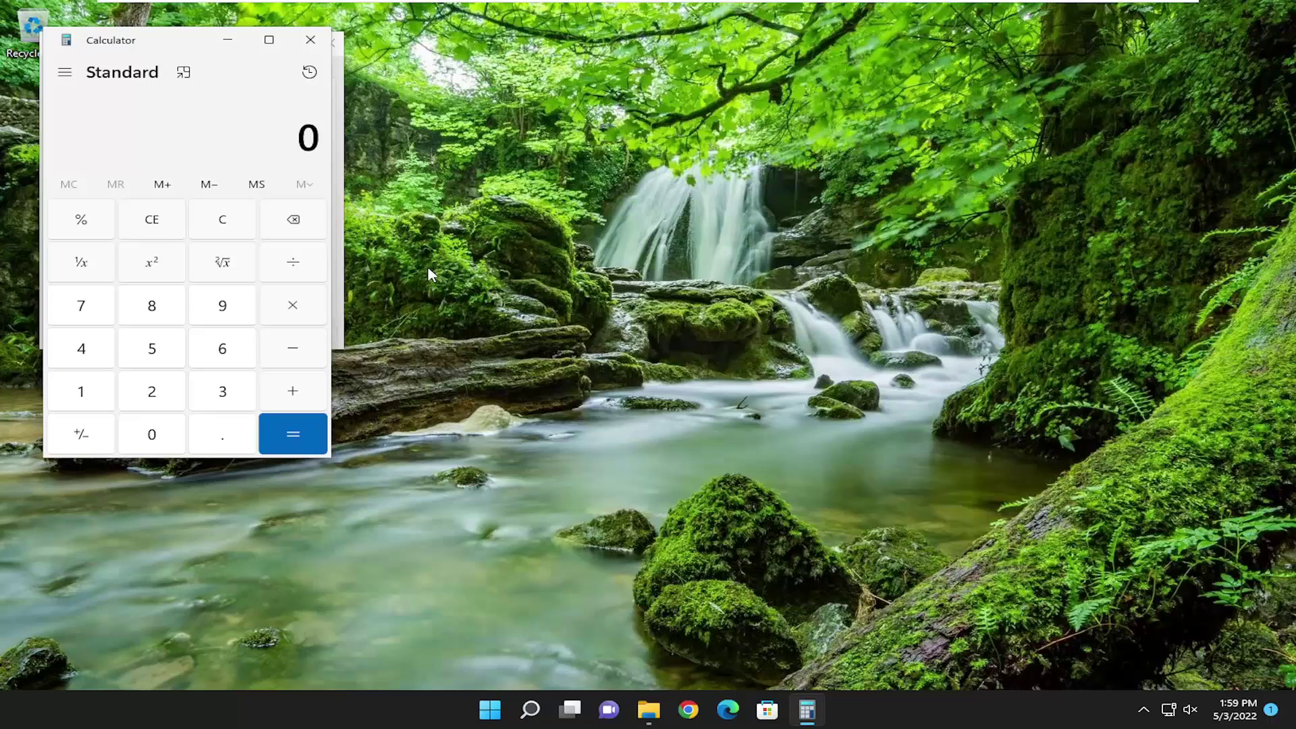
{"action": "type", "text": "1024*10"}
{"action": "key", "text": "Return"}
Replace the Recycle Bin maximum size with 10240 MB, apply it and close Properties.
{"action": "left_click_drag", "start_coordinate": [142, 43], "coordinate": [548, 67]}
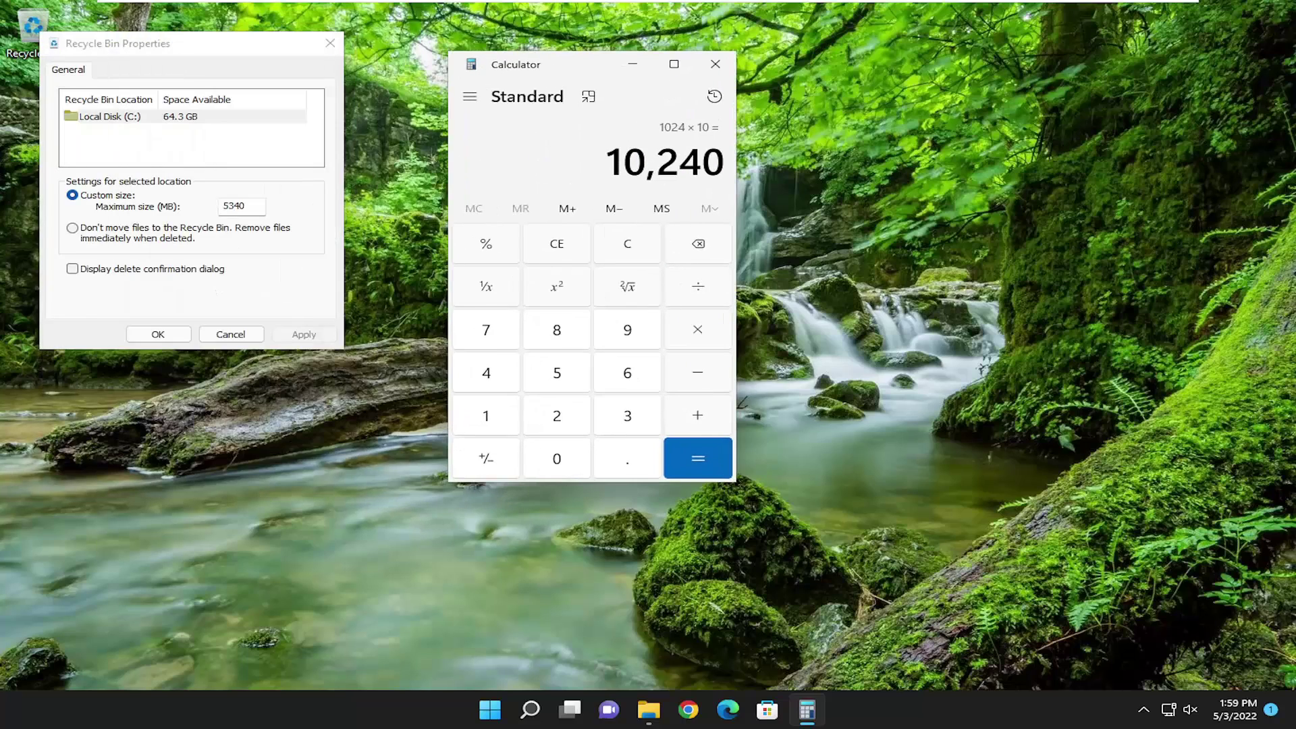
{"action": "double_click", "coordinate": [256, 206]}
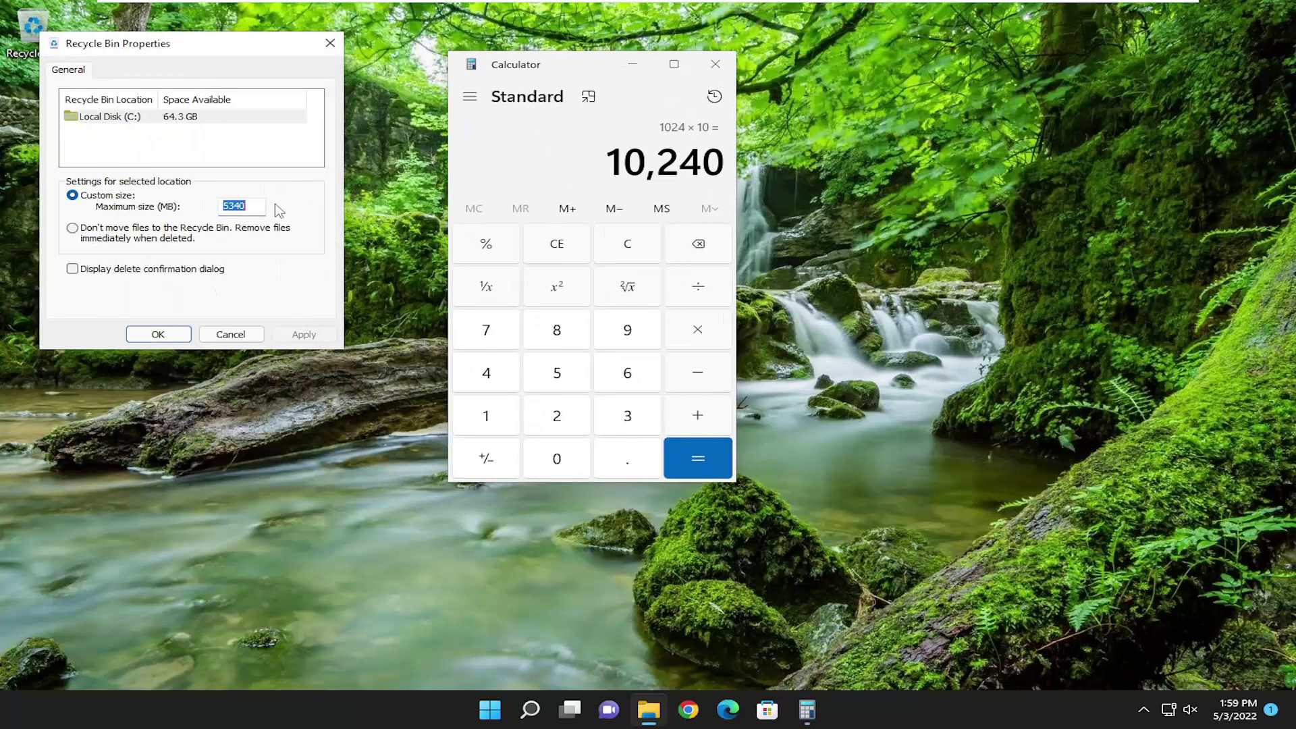
{"action": "type", "text": "10,2"}
{"action": "type", "text": "40"}
{"action": "left_click", "coordinate": [297, 334]}
{"action": "left_click", "coordinate": [171, 334]}
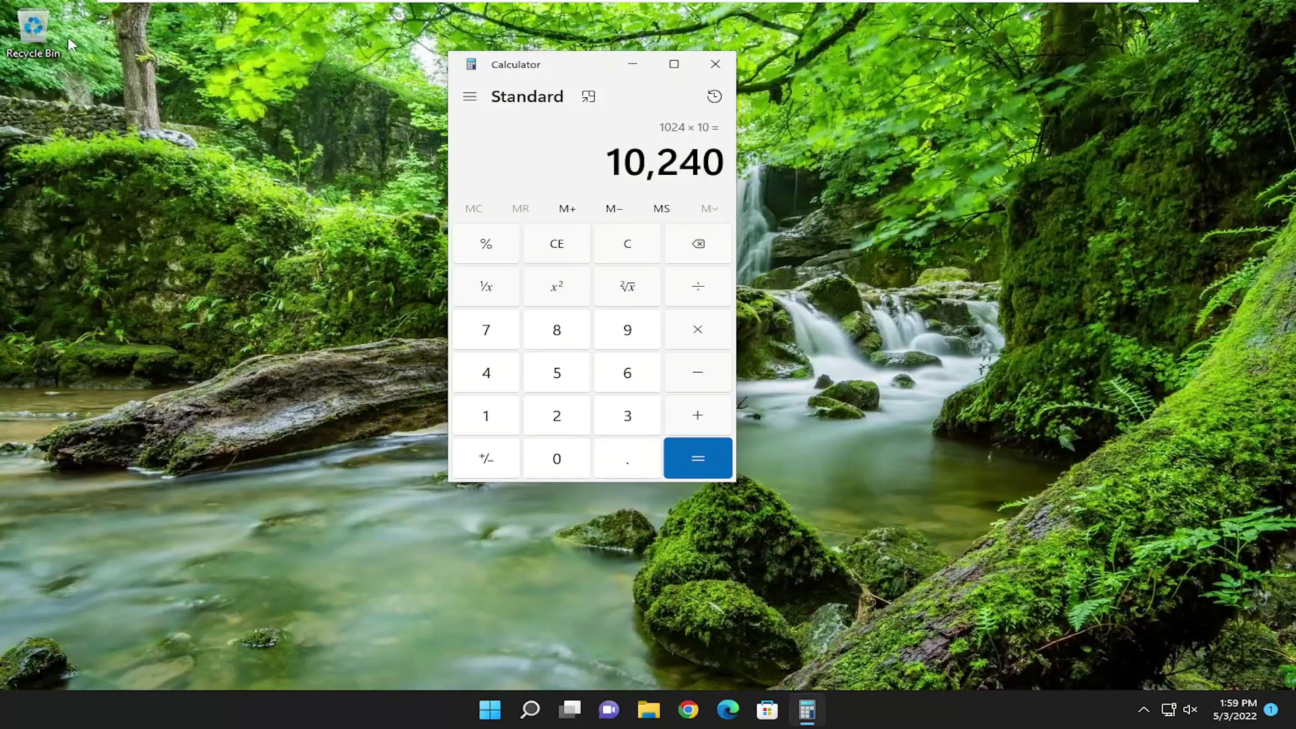
Close Calculator and launch Disk Cleanup for drive C:.
{"action": "left_click", "coordinate": [716, 63]}
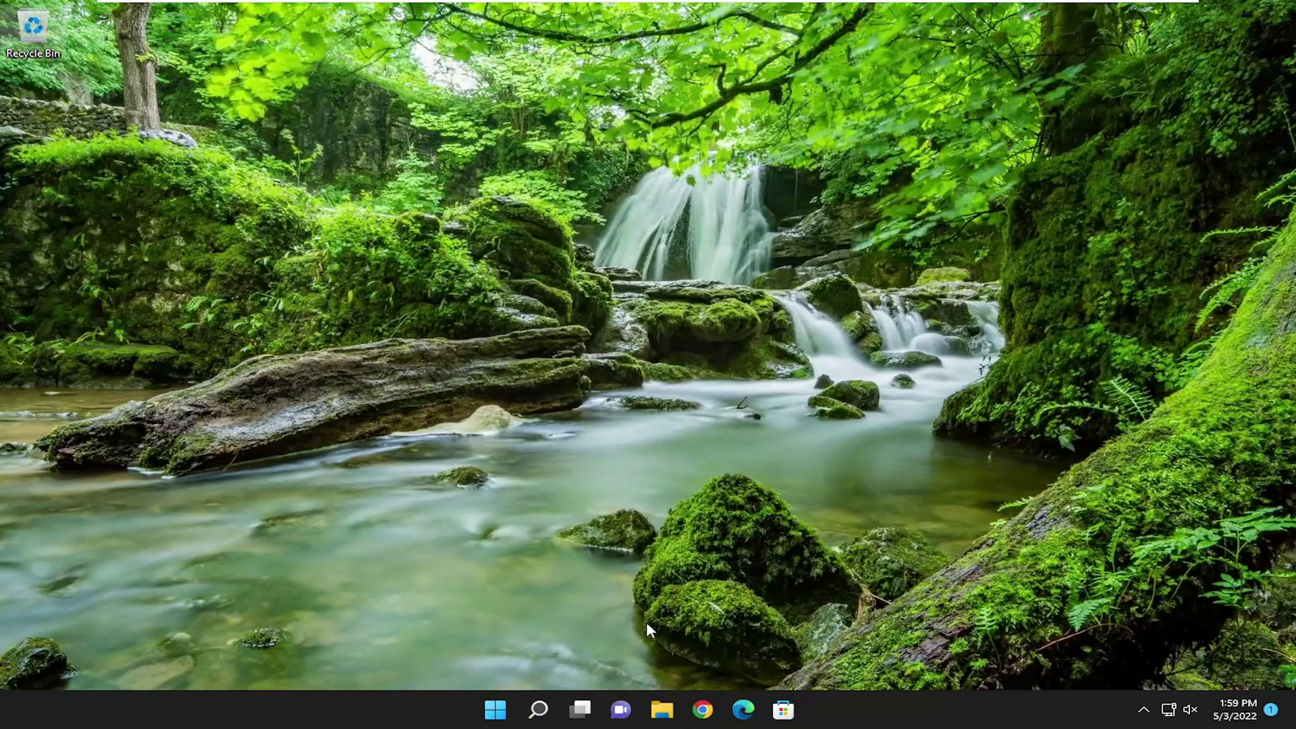
{"action": "left_click", "coordinate": [552, 713]}
{"action": "type", "text": "disk cleanup"}
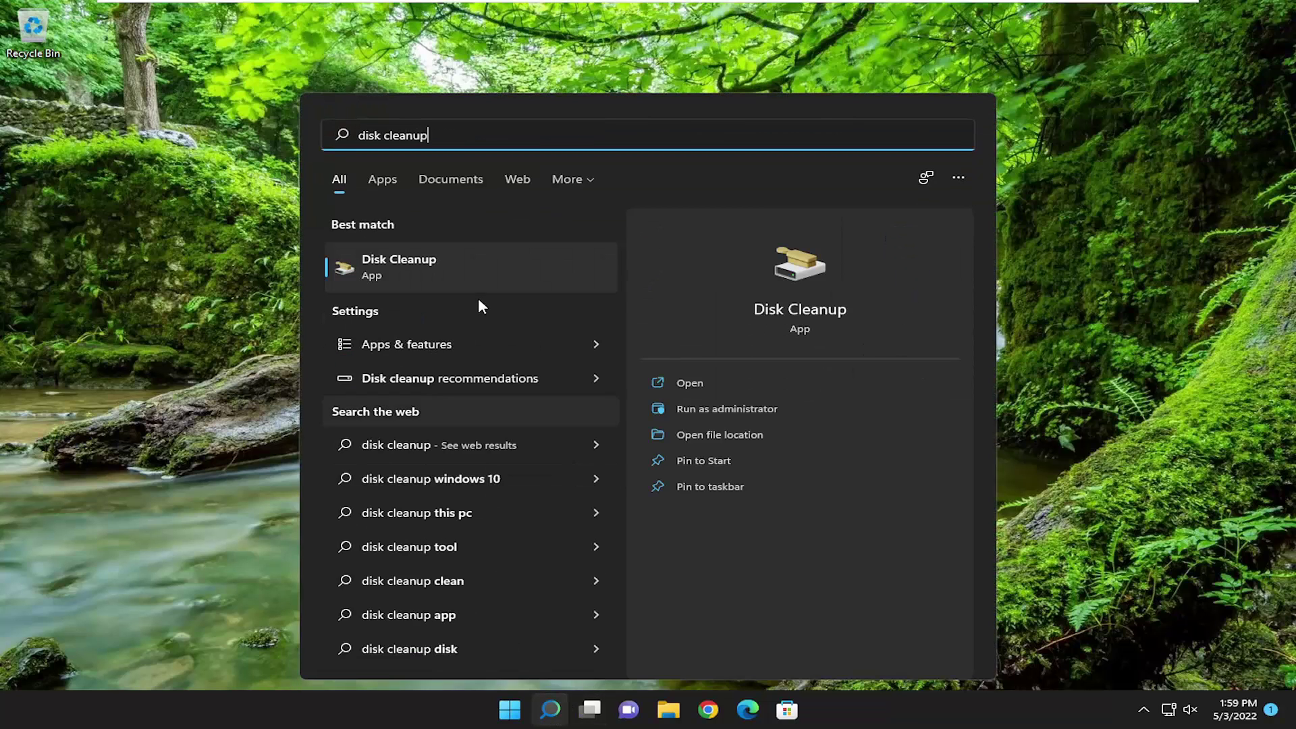
{"action": "left_click", "coordinate": [451, 264]}
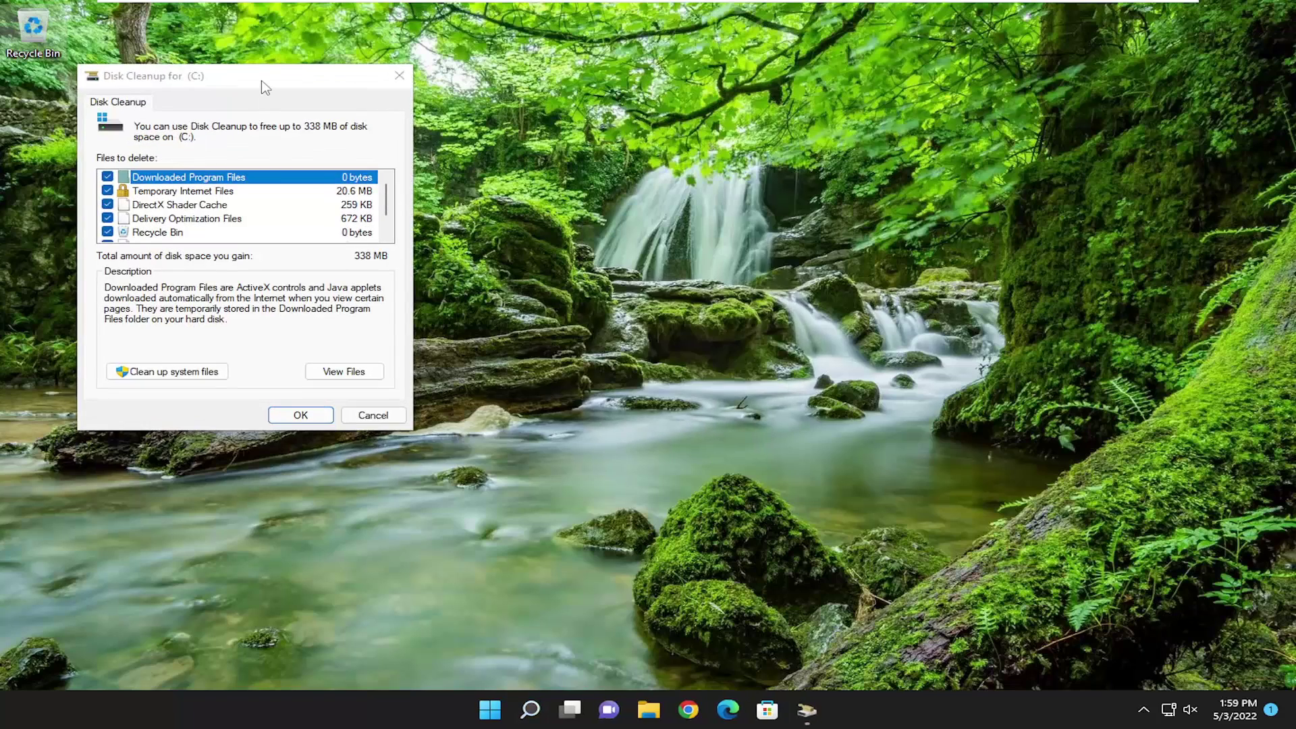
{"action": "left_click_drag", "start_coordinate": [260, 85], "coordinate": [571, 173]}
{"action": "scroll", "coordinate": [496, 300], "scroll_direction": "down", "scroll_amount": 1}
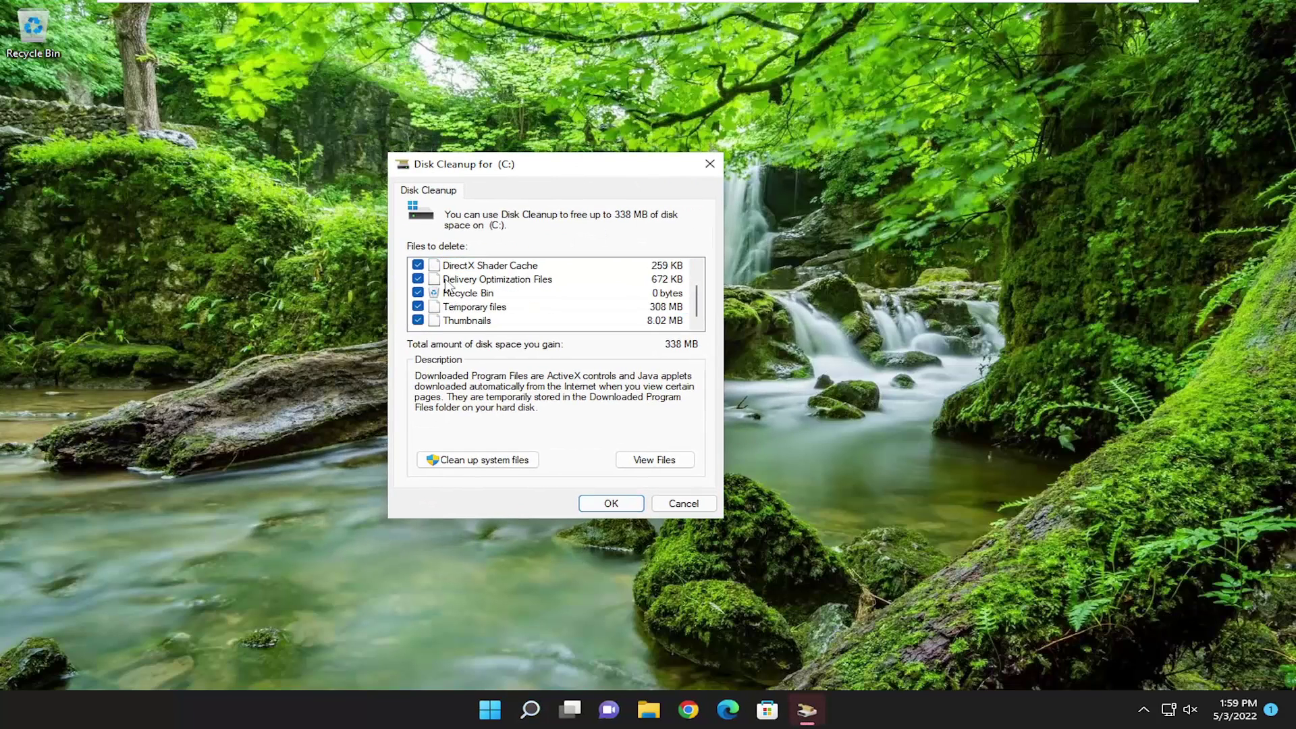
{"action": "scroll", "coordinate": [496, 302], "scroll_direction": "up", "scroll_amount": 1}
Rescan including system files, then permanently delete the checked files, about 349 MB.
{"action": "left_click", "coordinate": [461, 460]}
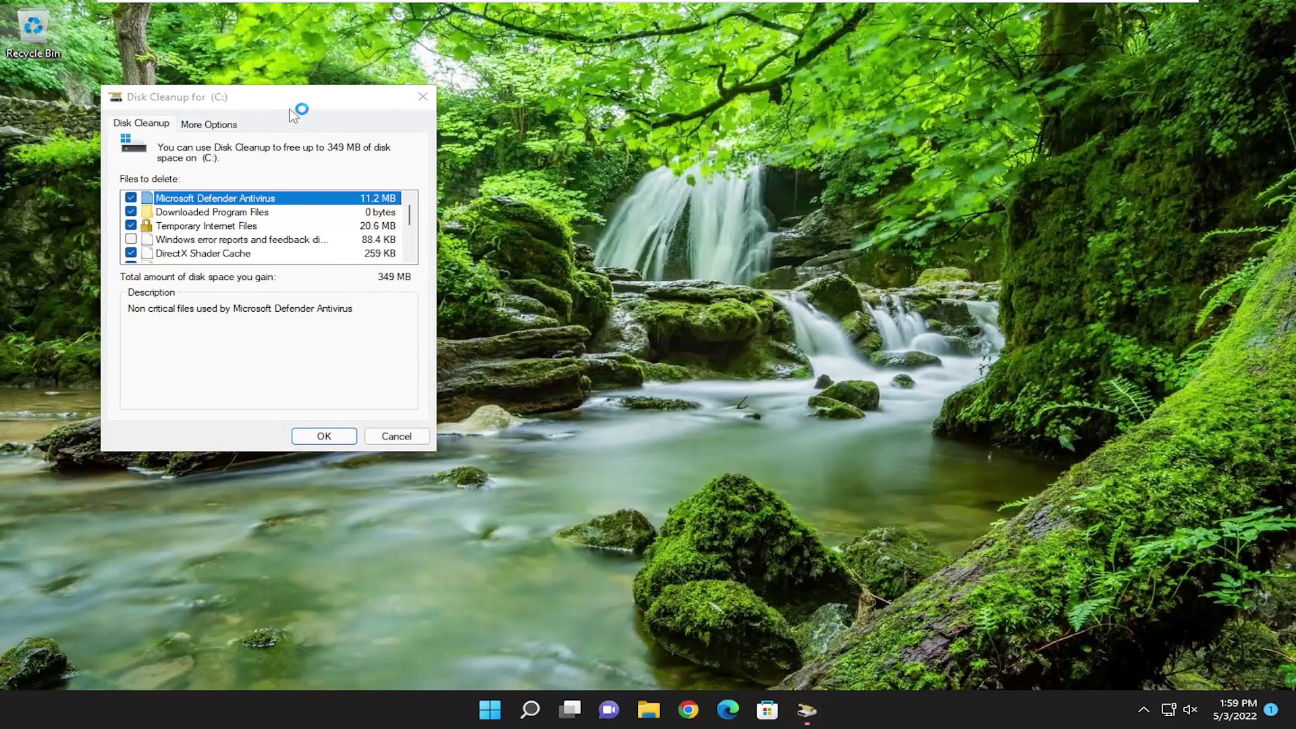
{"action": "left_click_drag", "start_coordinate": [297, 108], "coordinate": [658, 191]}
{"action": "left_click", "coordinate": [685, 518]}
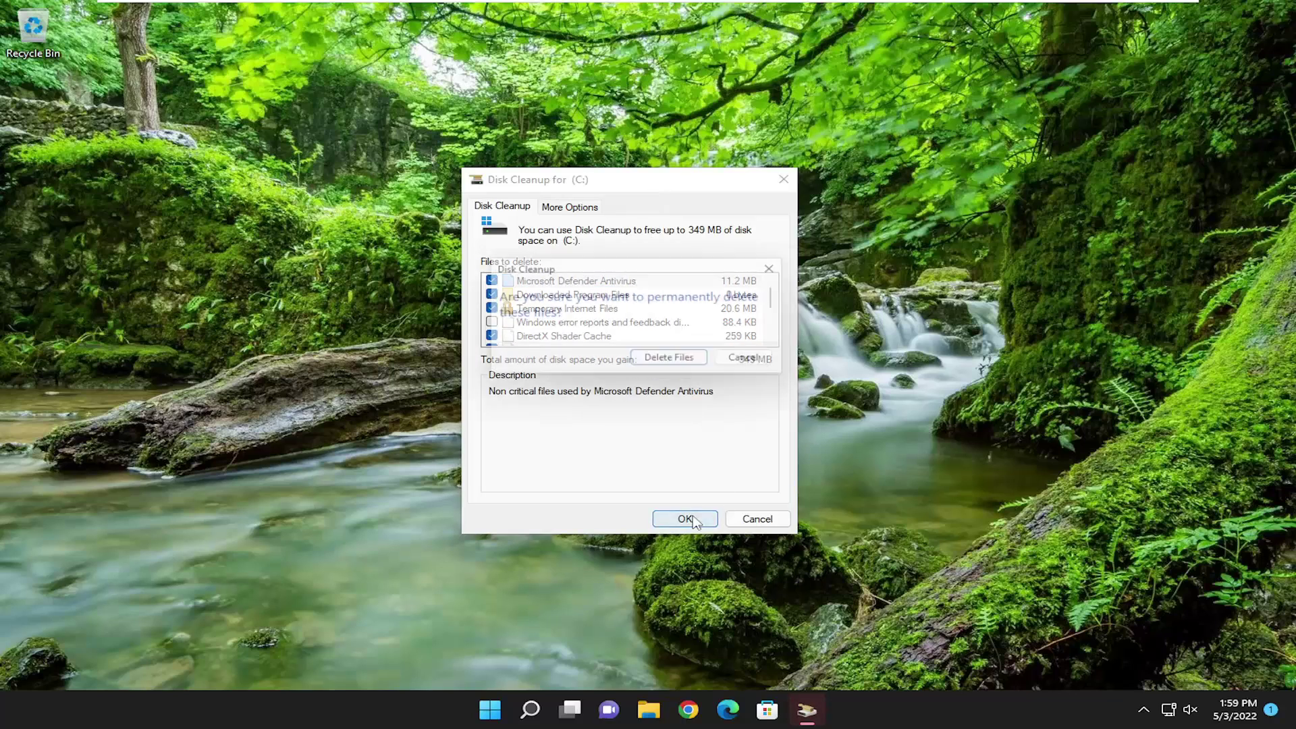
{"action": "left_click", "coordinate": [689, 365]}
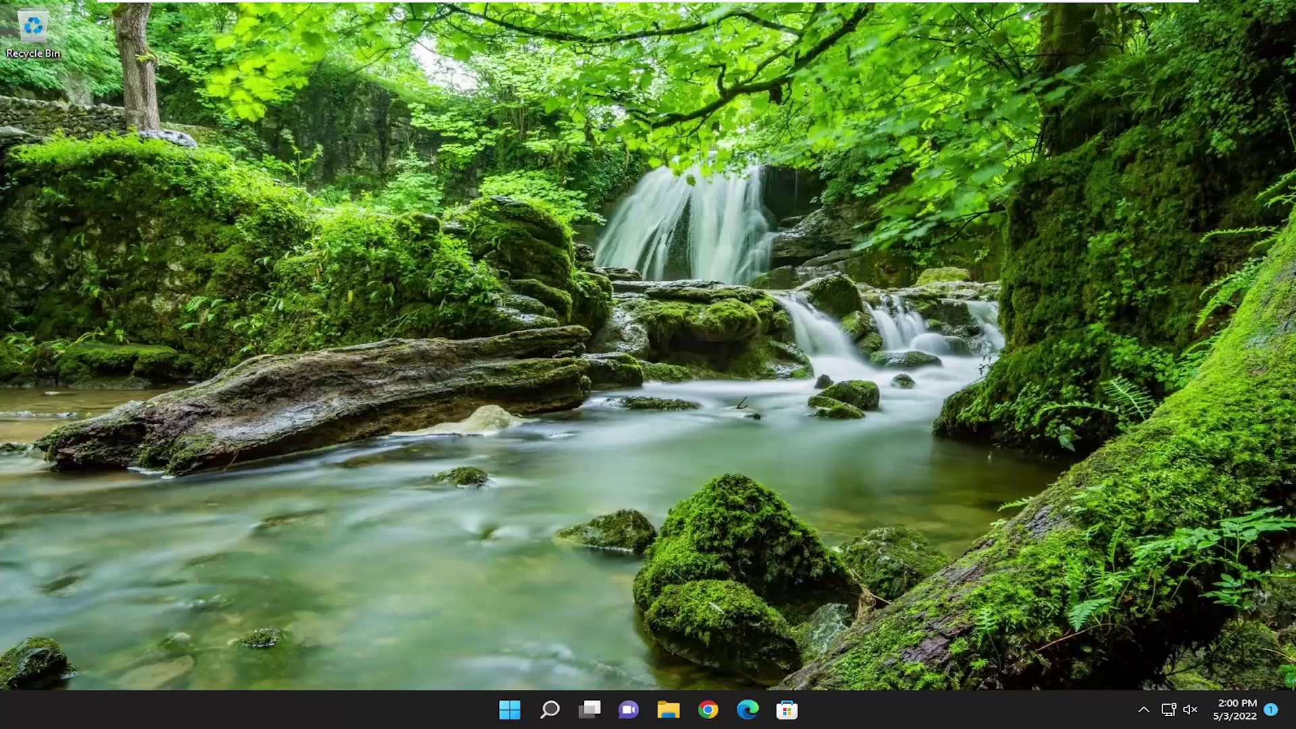
Set Local Disk (C:) restore-point Max Usage to 10% (6.43 GB) and delete all existing restore points.
{"action": "left_click", "coordinate": [549, 710]}
{"action": "type", "text": "syst"}
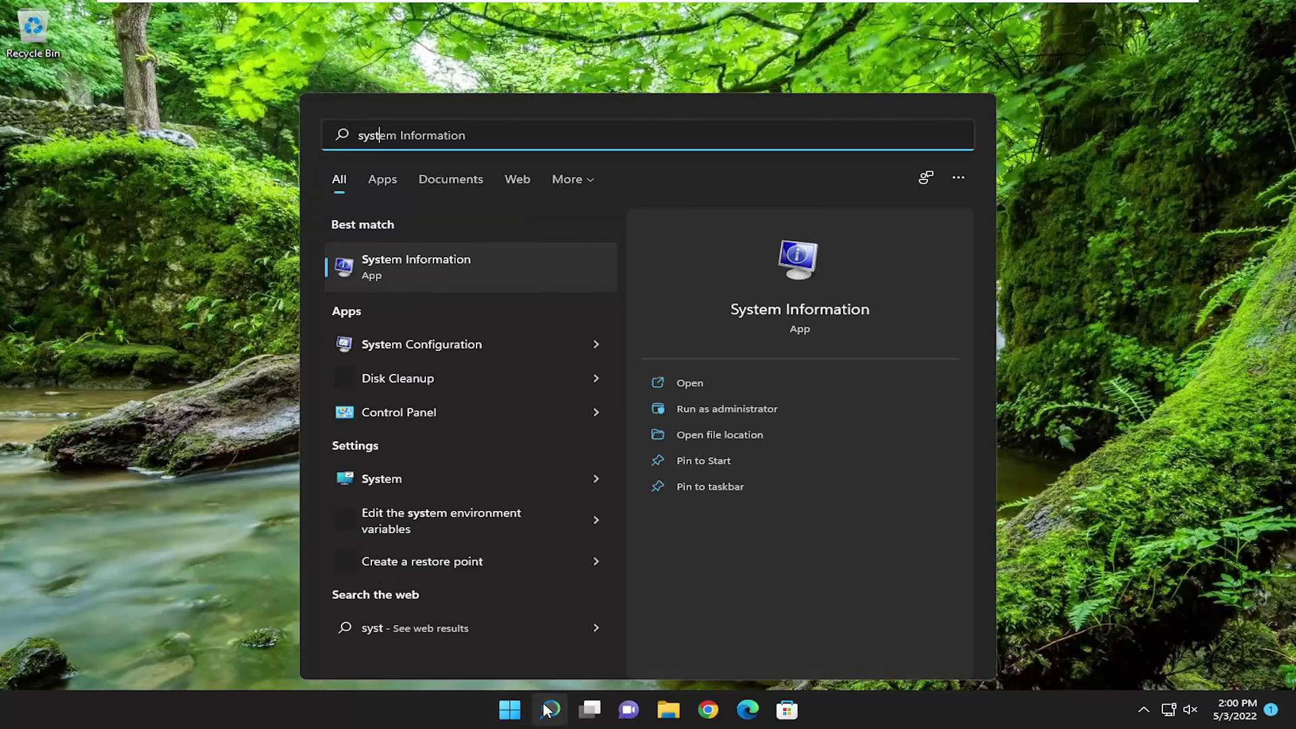
{"action": "type", "text": "em restore"}
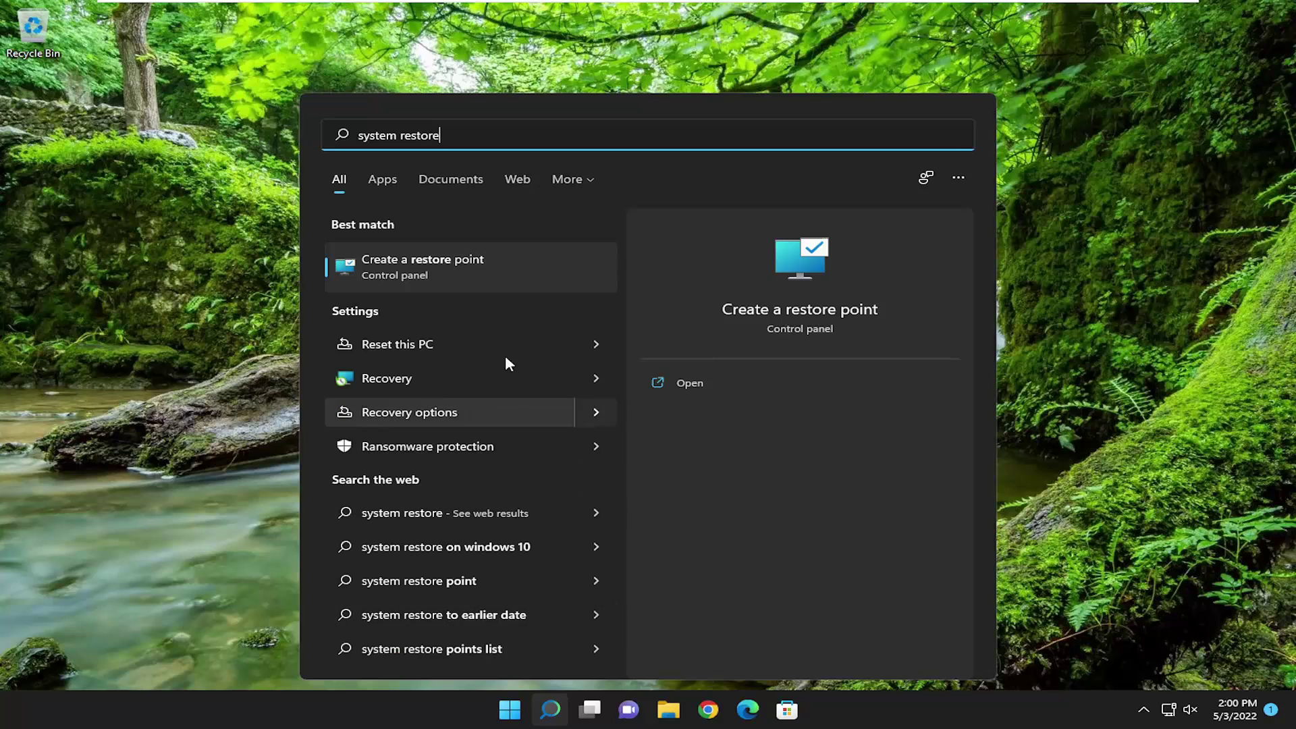
{"action": "left_click", "coordinate": [452, 264]}
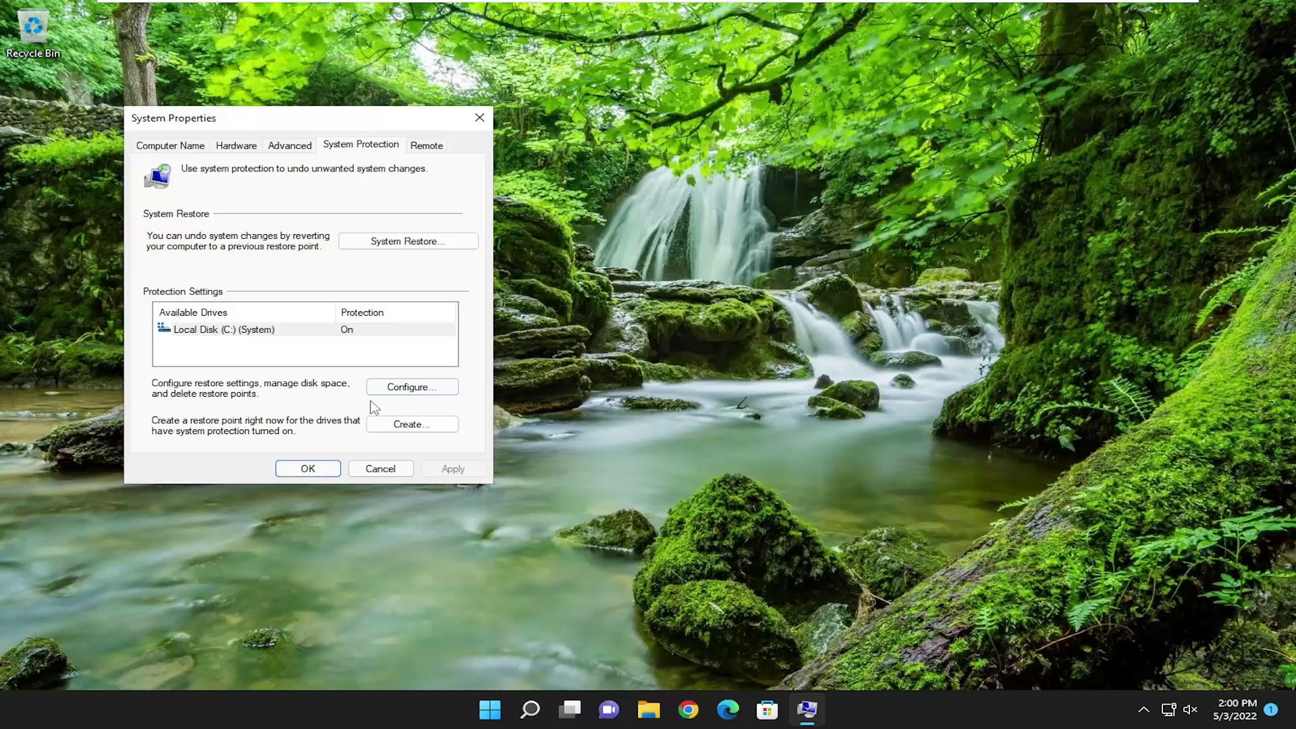
{"action": "left_click", "coordinate": [409, 387]}
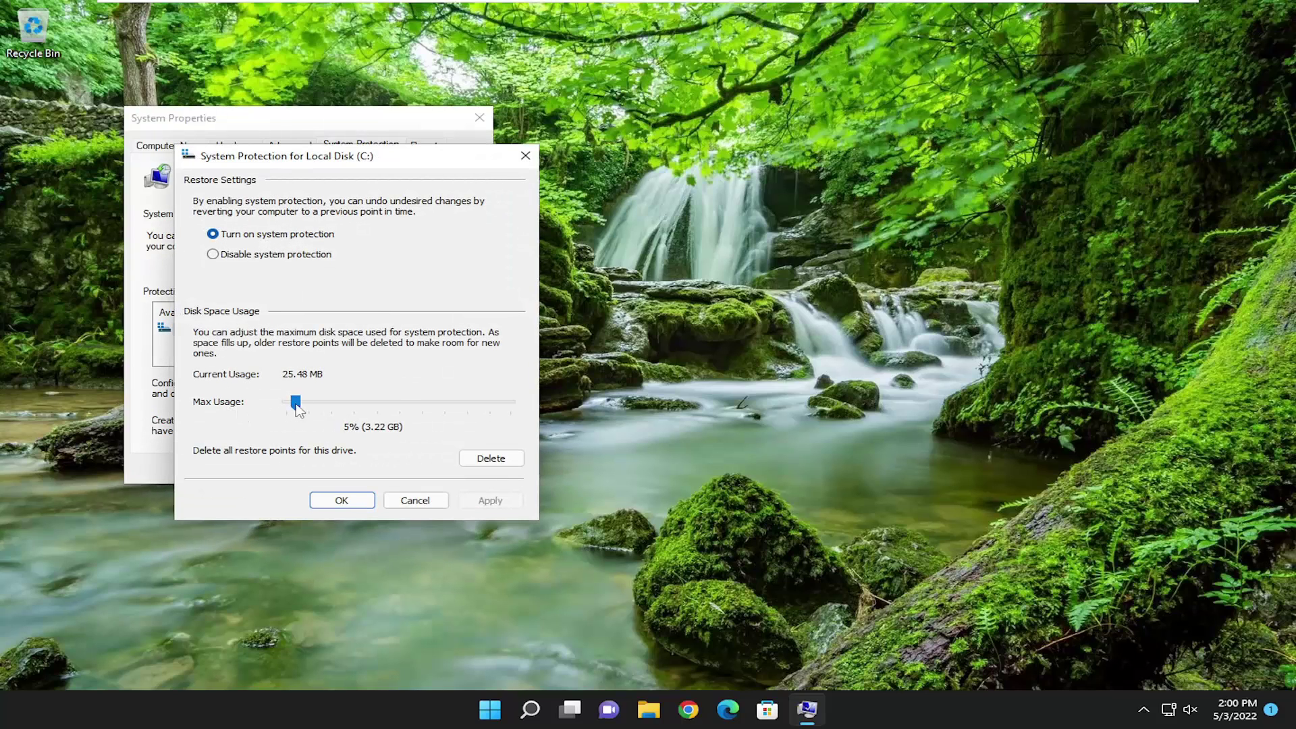
{"action": "mouse_move", "coordinate": [296, 403]}
{"action": "left_mouse_down"}
{"action": "mouse_move", "coordinate": [537, 415]}
{"action": "mouse_move", "coordinate": [309, 409]}
{"action": "left_mouse_up"}
{"action": "left_click", "coordinate": [486, 500]}
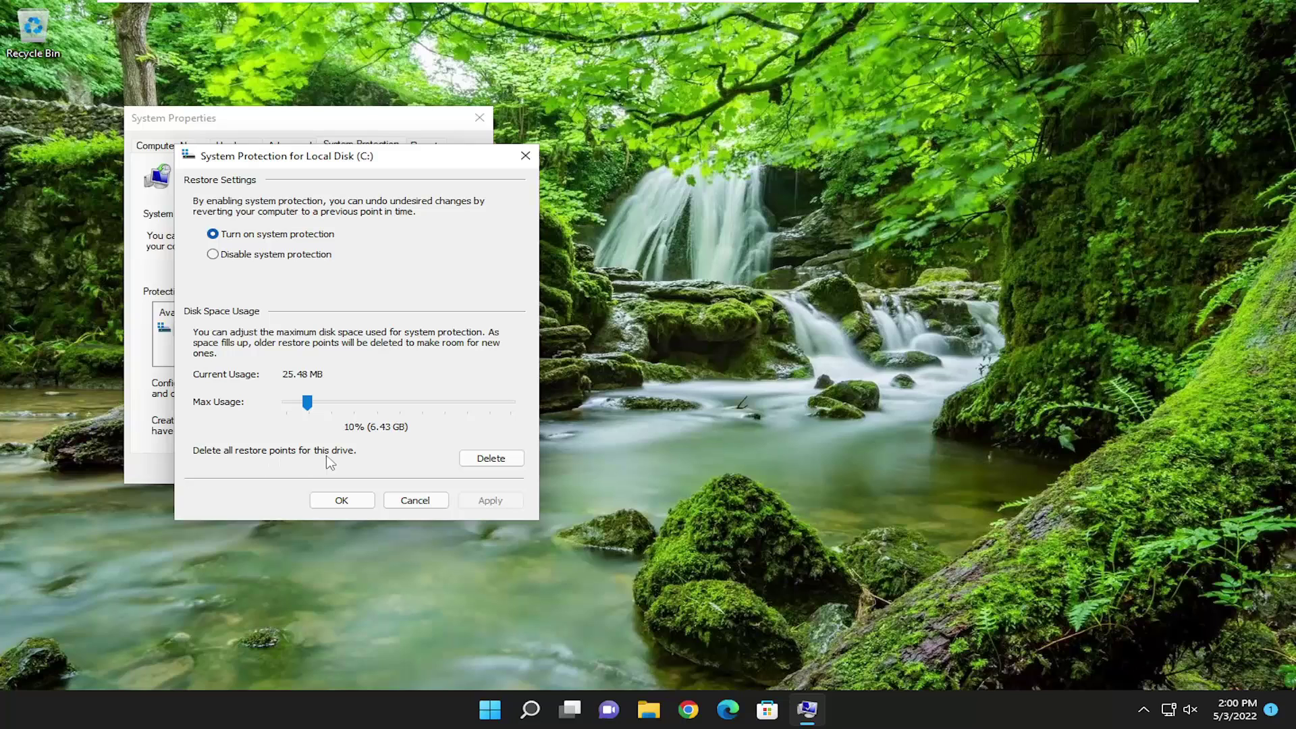
{"action": "left_click", "coordinate": [479, 459]}
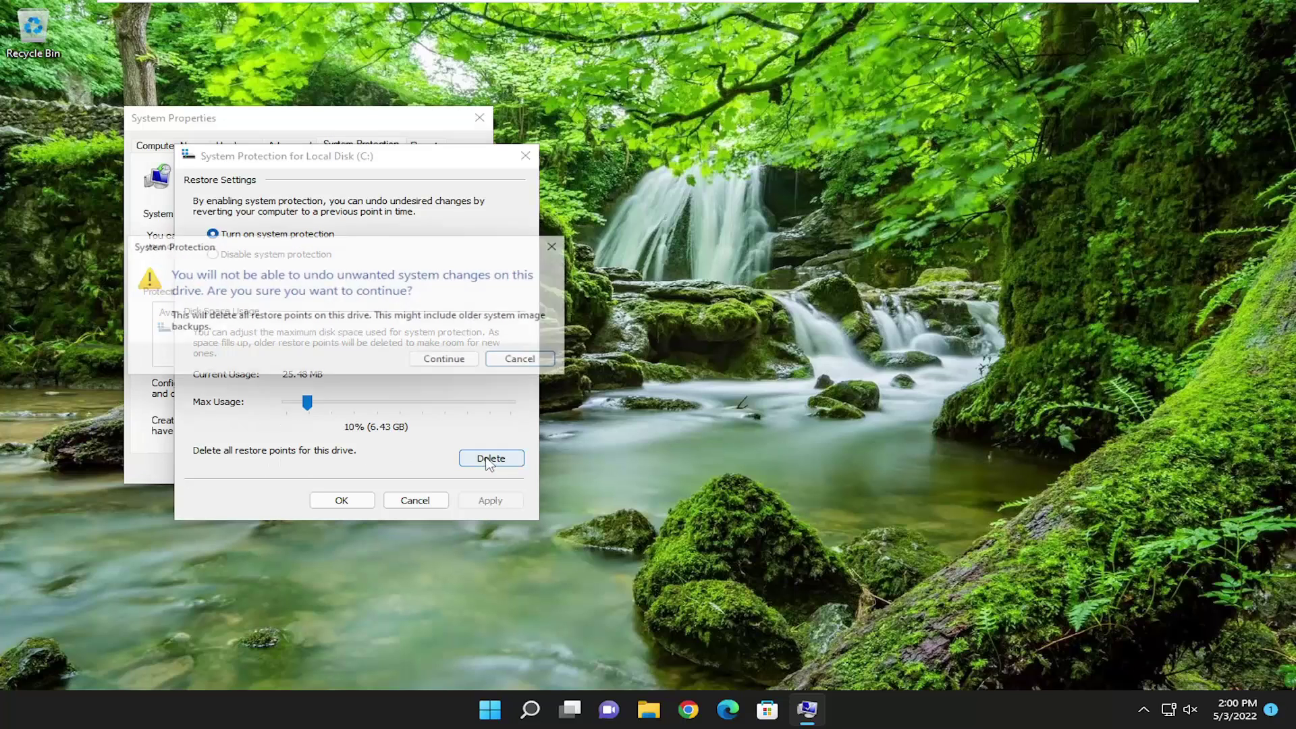
{"action": "left_click", "coordinate": [460, 367]}
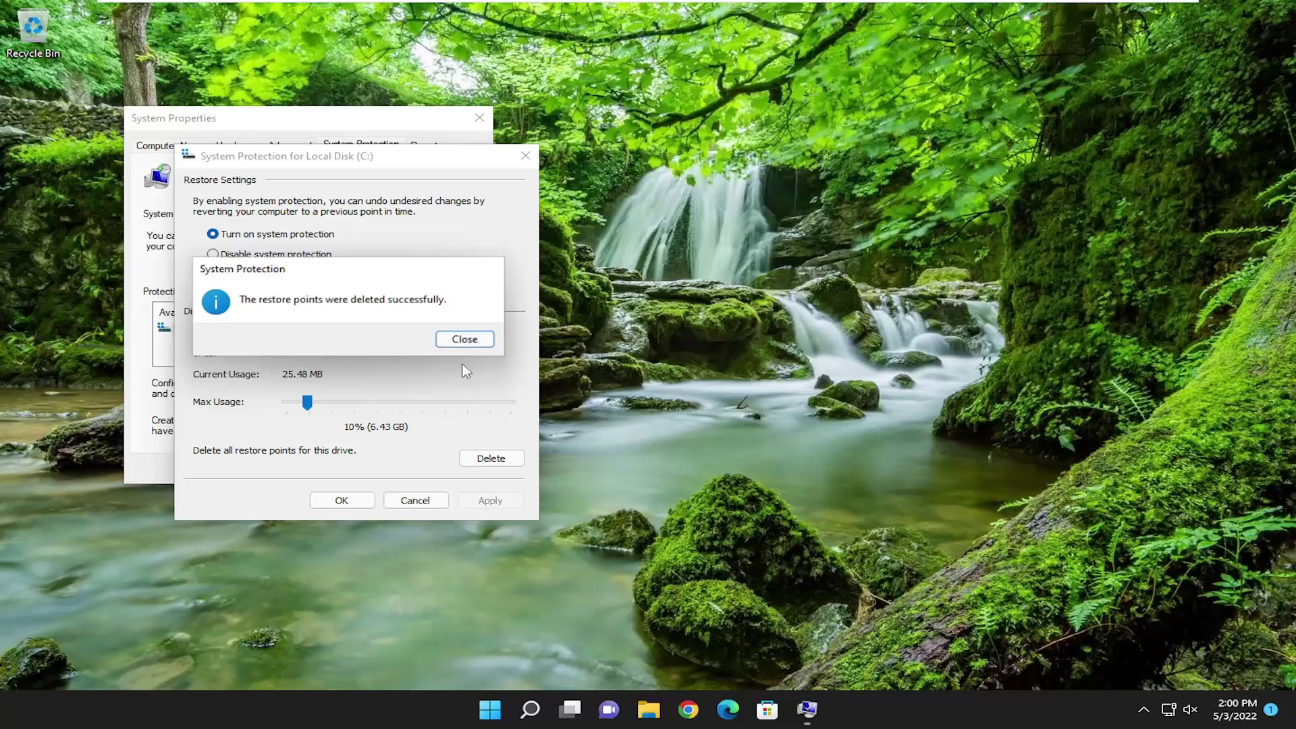
Create a new restore point described '5.3.22' for drive C:, then close System Properties.
{"action": "left_click", "coordinate": [465, 339]}
{"action": "left_click", "coordinate": [341, 500]}
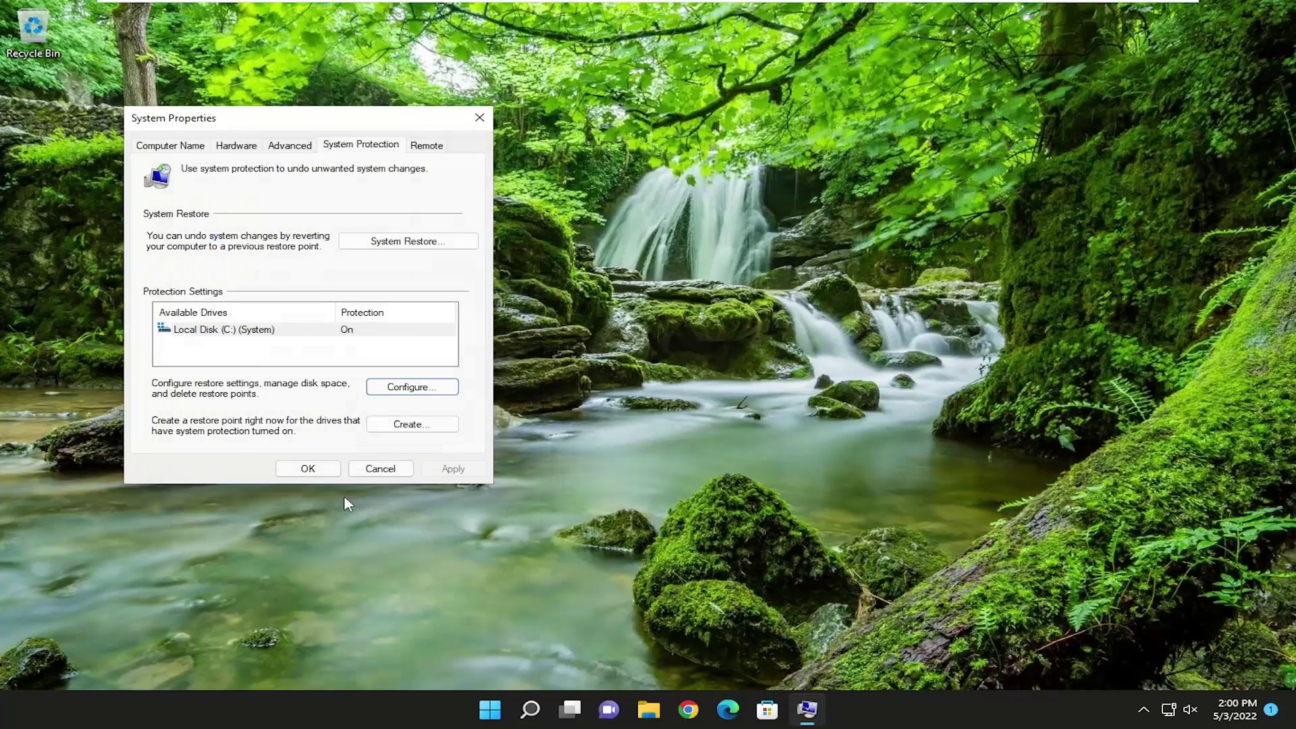
{"action": "left_click", "coordinate": [396, 432]}
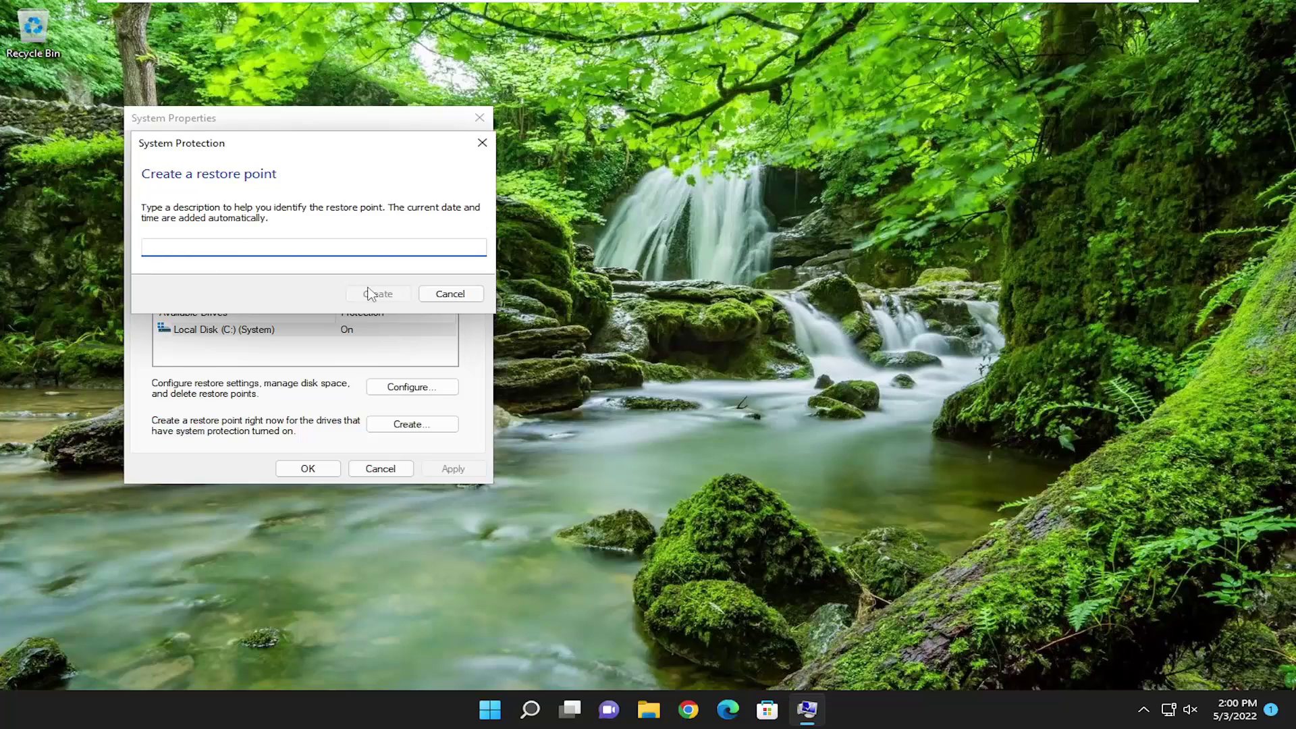
{"action": "type", "text": "5.3.22"}
{"action": "left_click", "coordinate": [382, 297]}
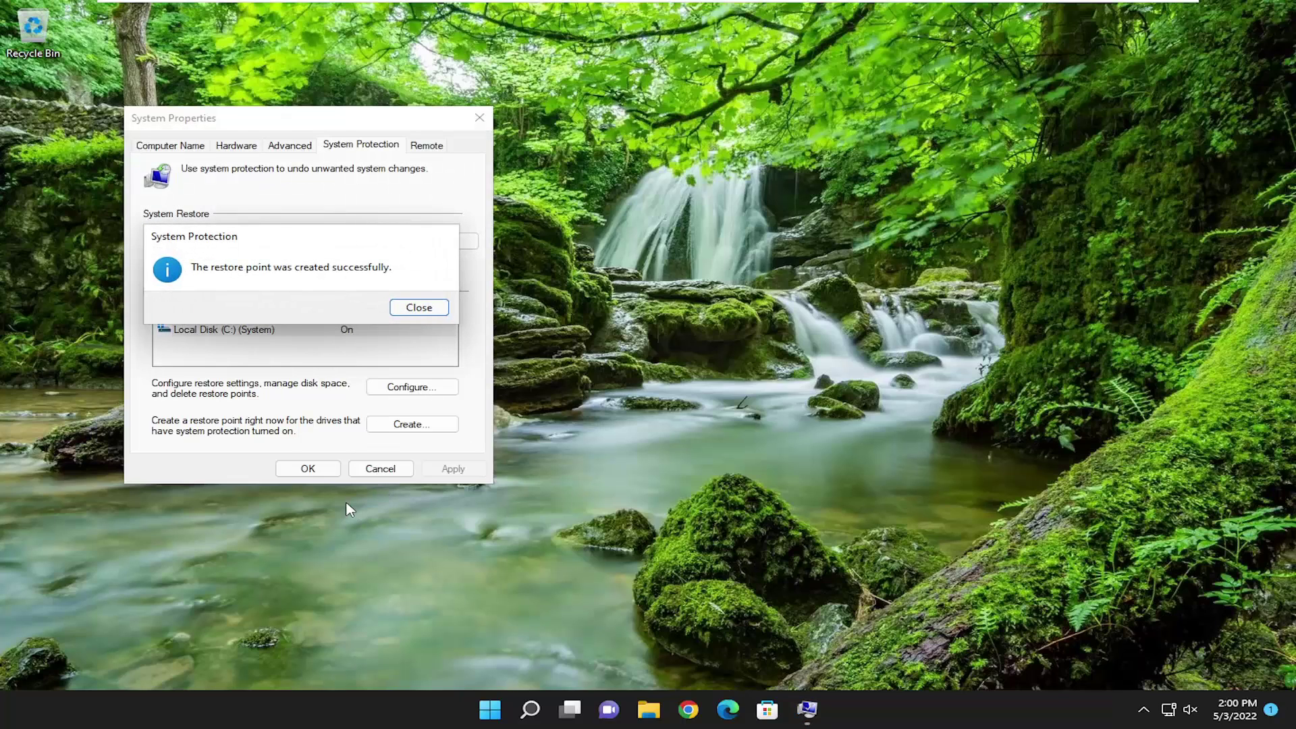
{"action": "left_click", "coordinate": [418, 308]}
{"action": "left_click", "coordinate": [477, 118]}
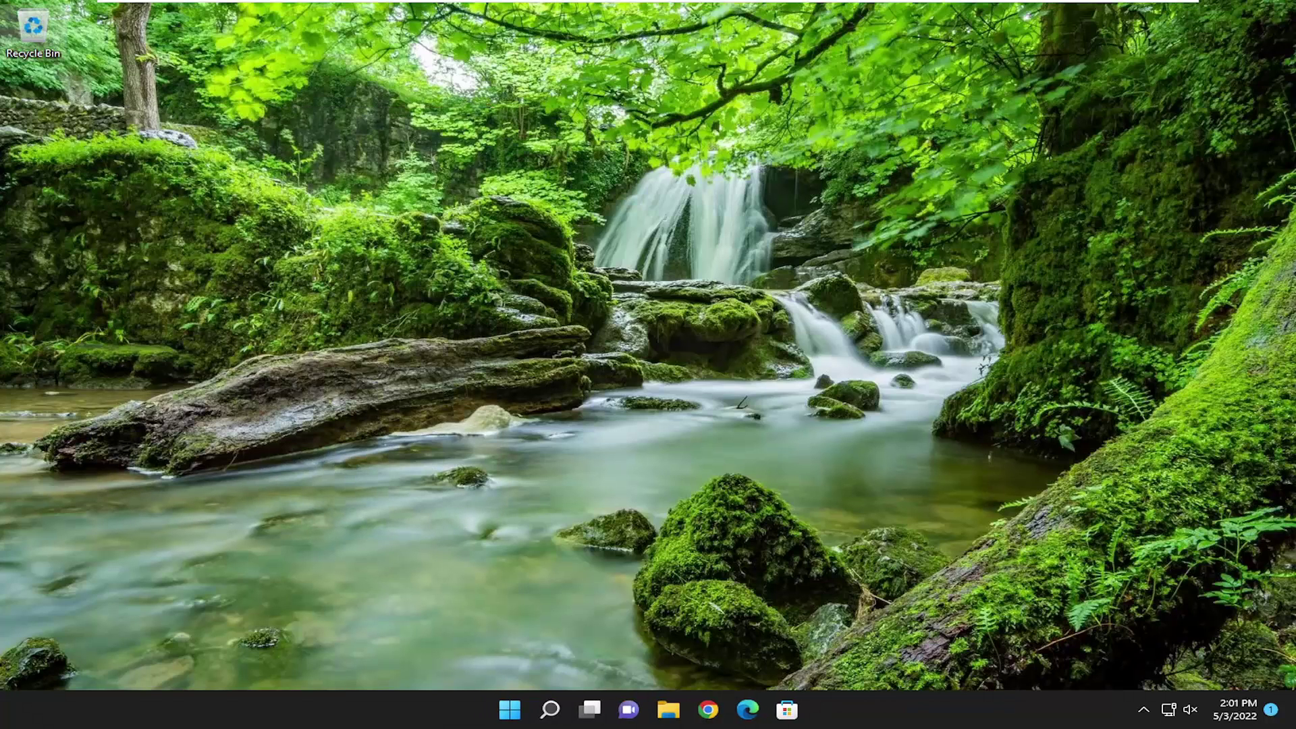